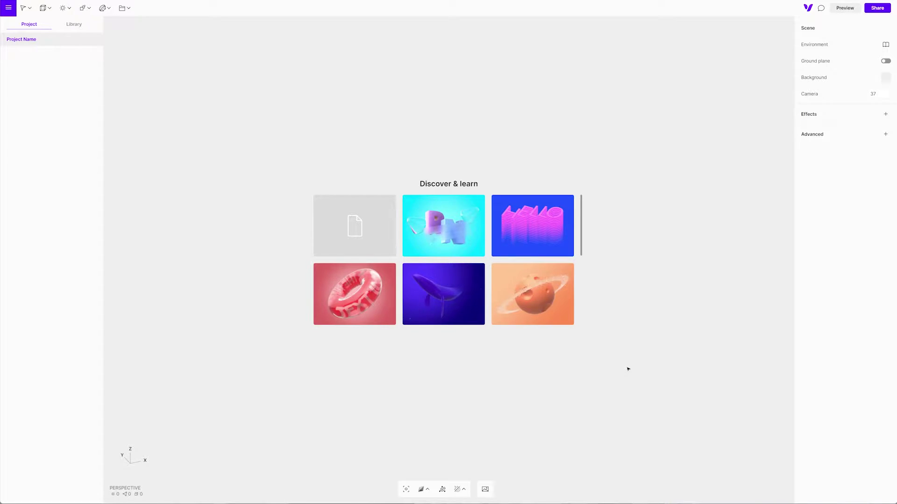
Step: Open the EASY - Glass template and orbit, pan and zoom around the R and N letters
left_click(443, 236)
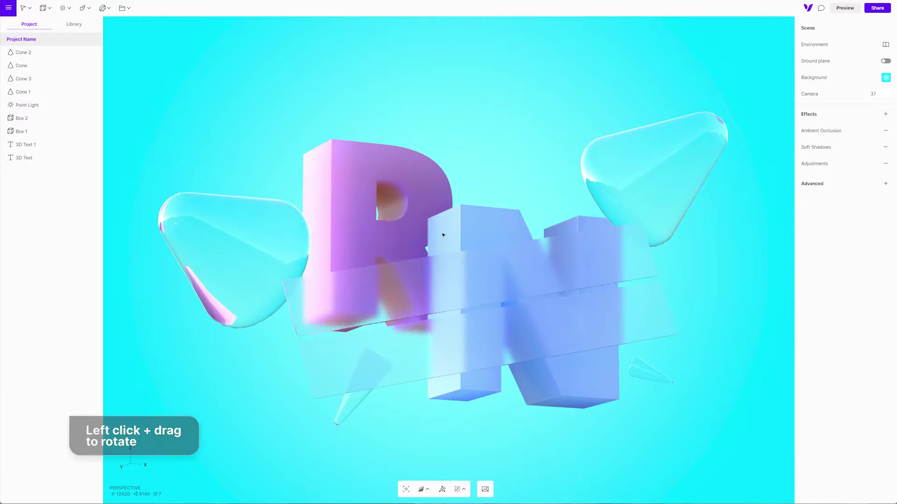
mouse_move(444, 236)
left_mouse_down()
mouse_move(456, 254)
mouse_move(458, 294)
mouse_move(414, 322)
mouse_move(355, 316)
mouse_move(330, 274)
mouse_move(362, 237)
mouse_move(434, 239)
left_mouse_up()
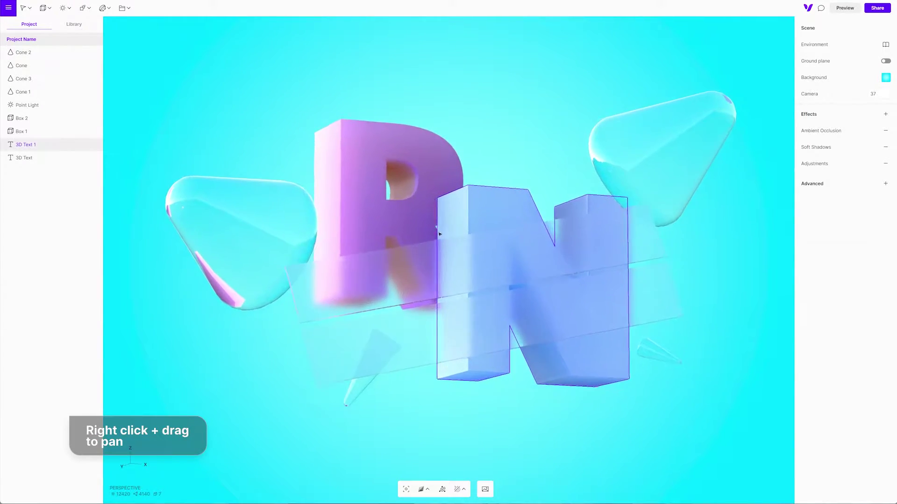
mouse_move(434, 240)
right_mouse_down()
mouse_move(507, 243)
mouse_move(468, 281)
mouse_move(415, 262)
mouse_move(412, 226)
mouse_move(441, 239)
right_mouse_up()
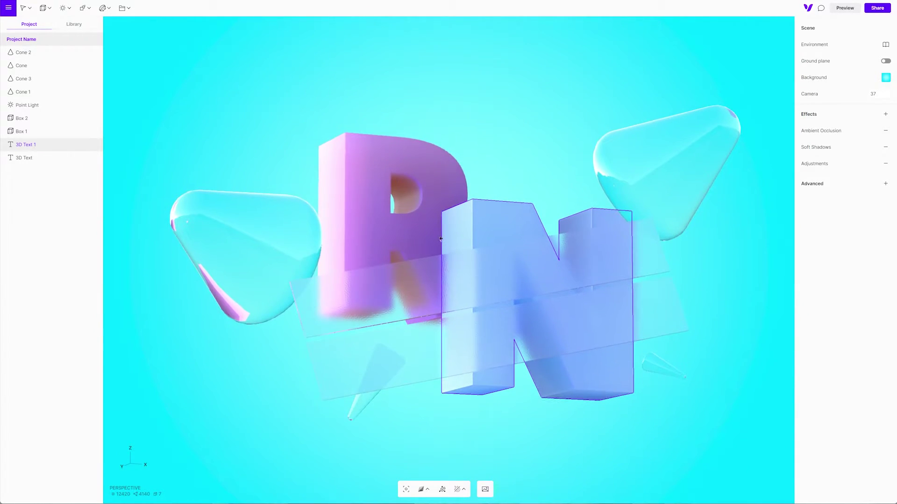
left_click(440, 240)
scroll(441, 239, "down", 3)
scroll(441, 239, "up", 2)
scroll(441, 240, "up", 3)
scroll(441, 239, "up", 1)
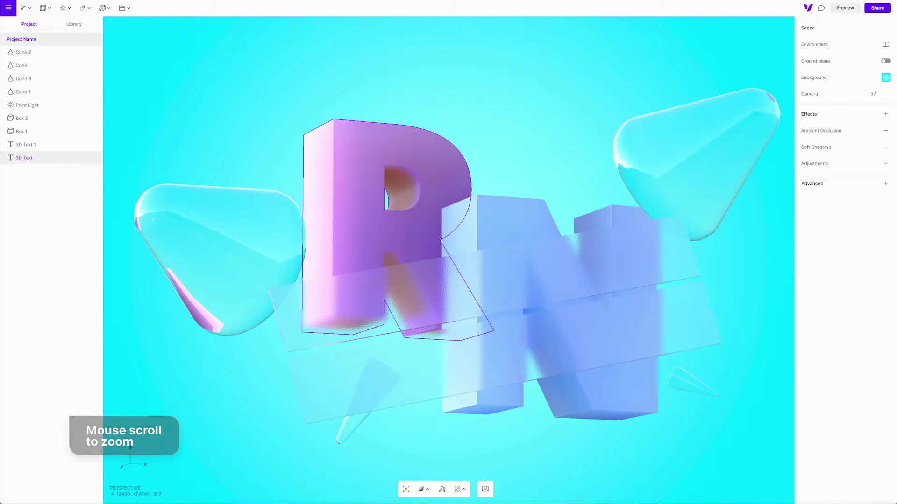
Step: Raise, shift right and tilt the N letter, then sharpen the right glass cone's edges
left_click(452, 239)
left_click(496, 237)
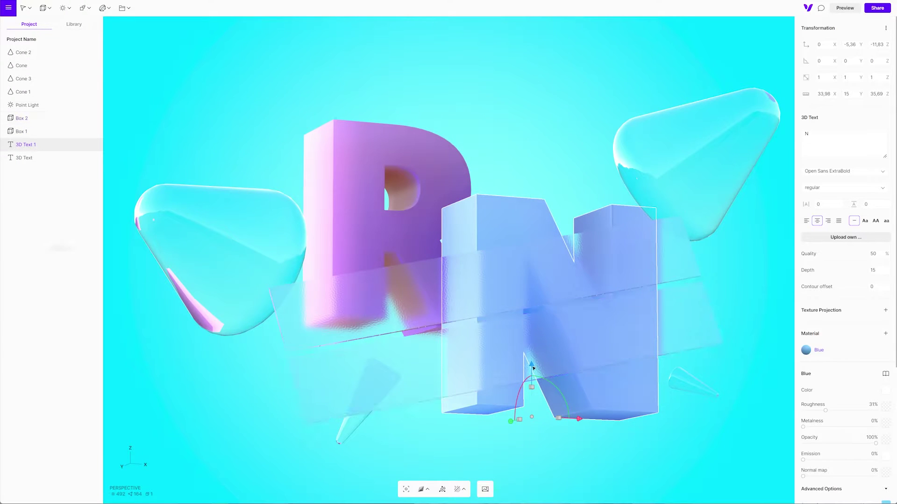
mouse_move(531, 363)
left_mouse_down()
mouse_move(534, 228)
mouse_move(546, 349)
left_mouse_up()
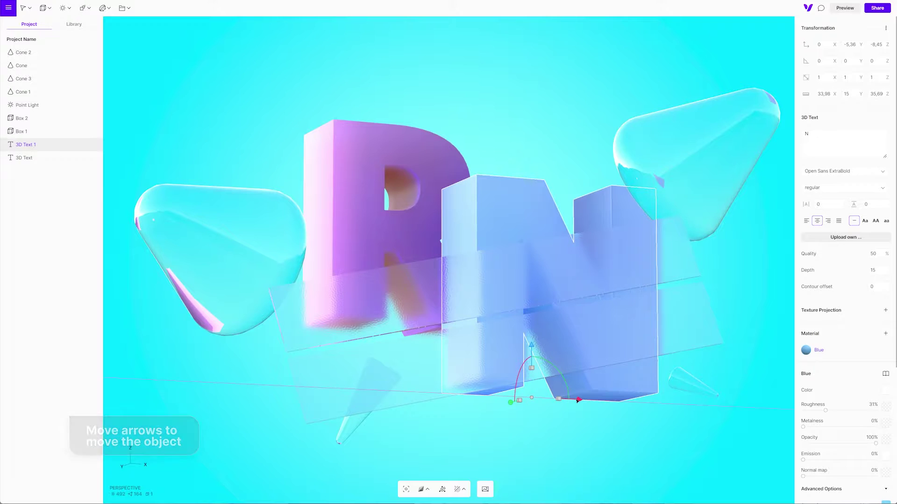
mouse_move(574, 400)
left_mouse_down()
mouse_move(694, 405)
mouse_move(565, 400)
left_mouse_up()
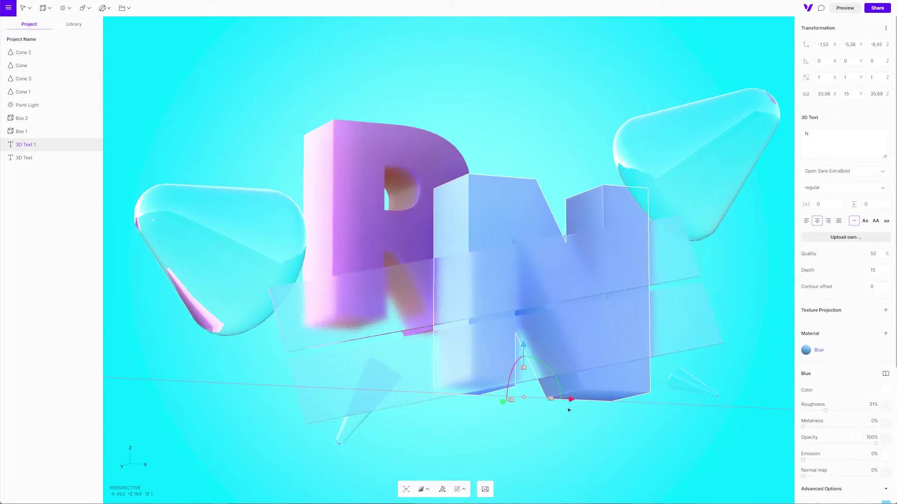
left_click_drag(529, 358, 531, 362)
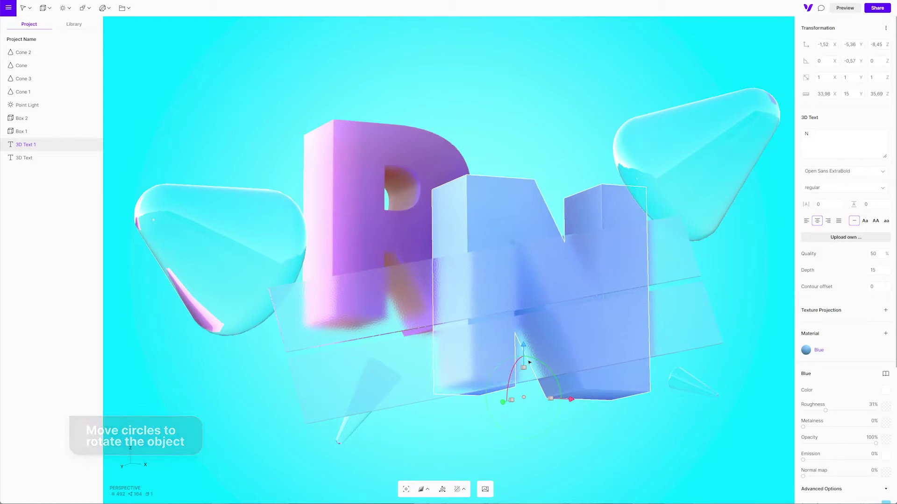
mouse_move(514, 369)
left_mouse_down()
mouse_move(504, 383)
mouse_move(518, 358)
mouse_move(525, 369)
mouse_move(547, 350)
mouse_move(534, 364)
left_mouse_up()
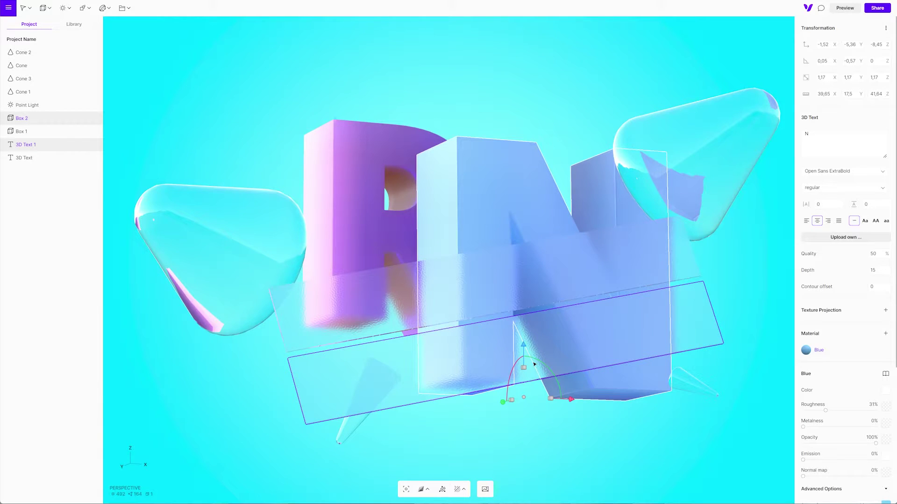
left_click(654, 189)
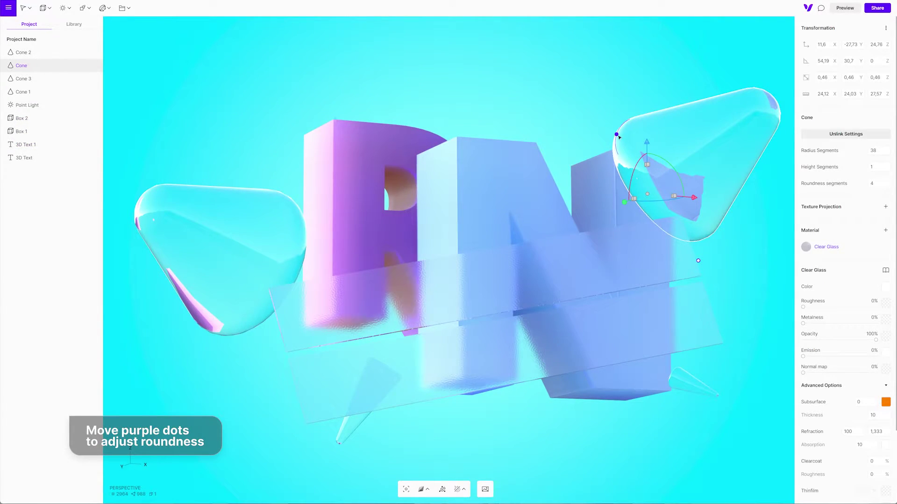
mouse_move(617, 135)
left_mouse_down()
mouse_move(549, 95)
mouse_move(632, 128)
mouse_move(603, 121)
left_mouse_up()
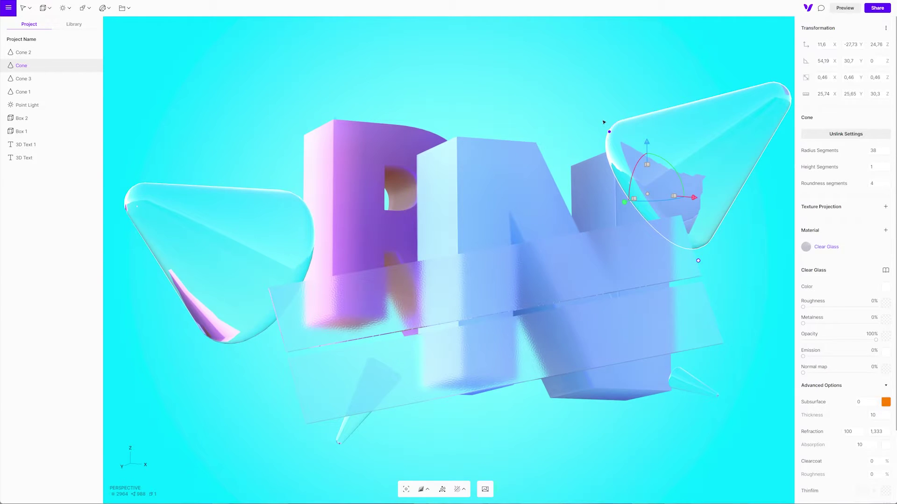
Step: Apply the Frosted 1.5 material from the library's Glass category to the N letter
left_click(534, 187)
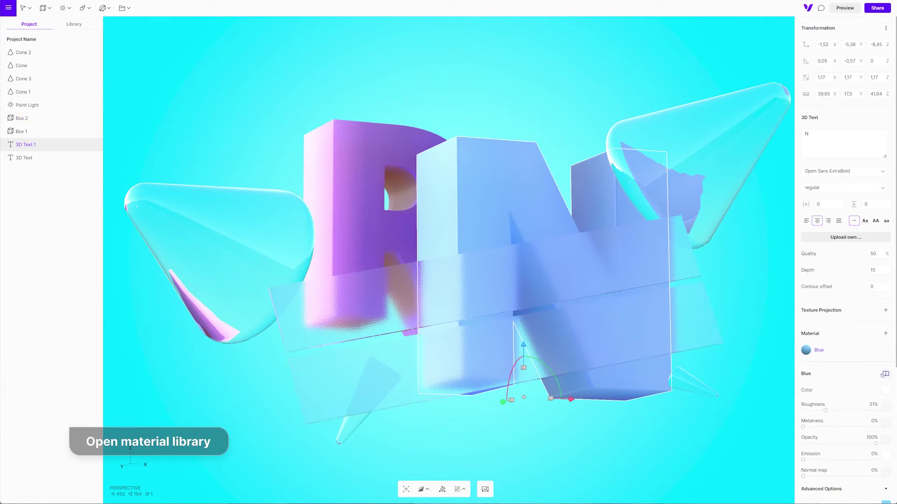
left_click(885, 374)
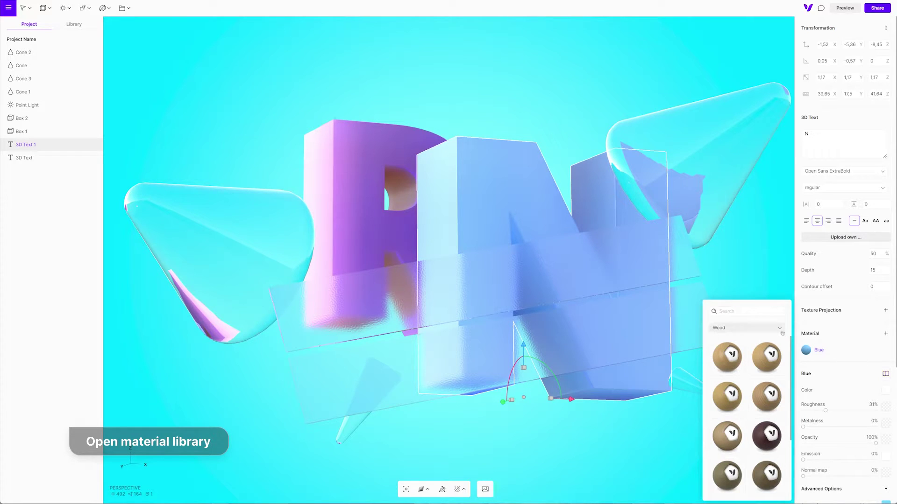
left_click(780, 329)
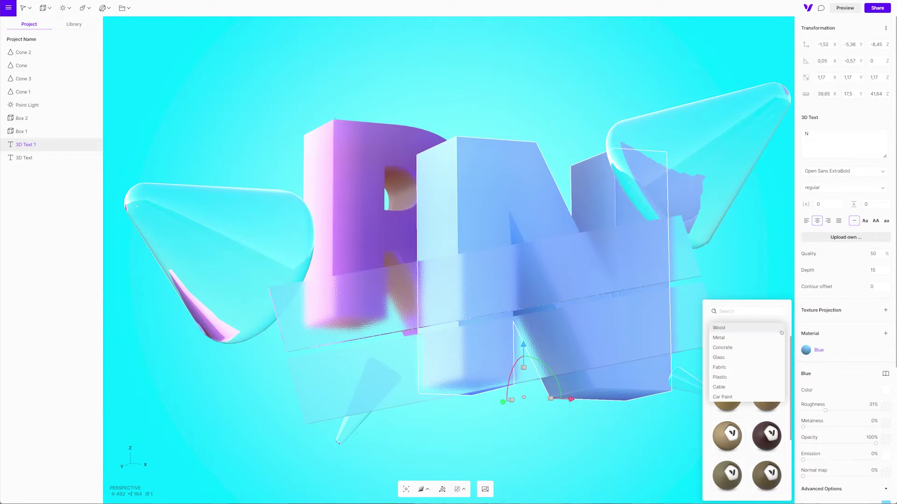
left_click(775, 359)
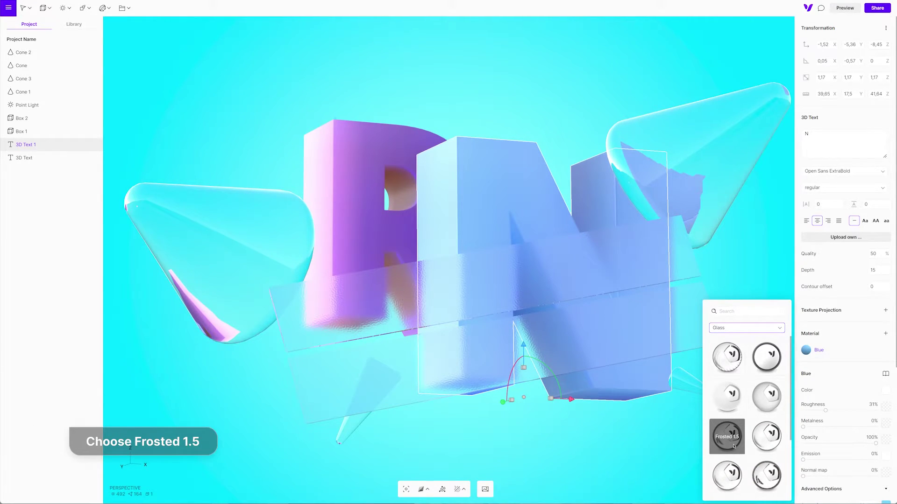
left_click(733, 446)
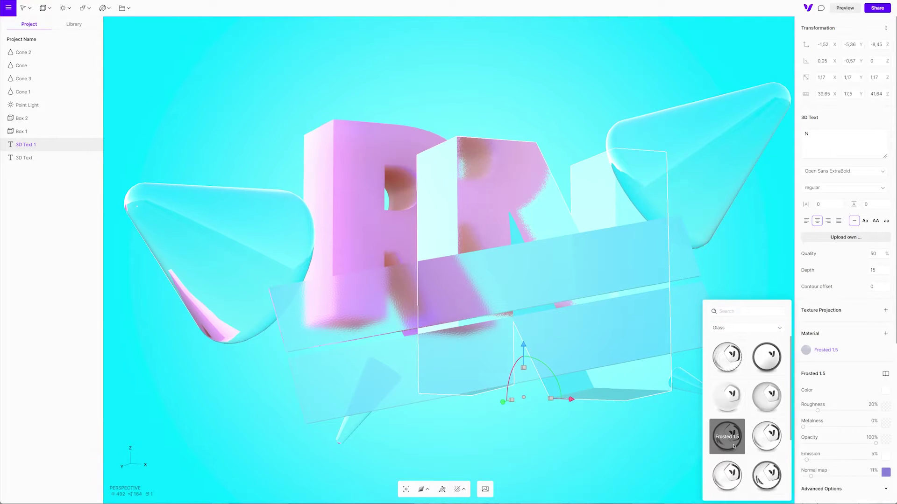
Step: Increase the frosted N letter's Roughness so its glass looks more diffuse
left_click(633, 444)
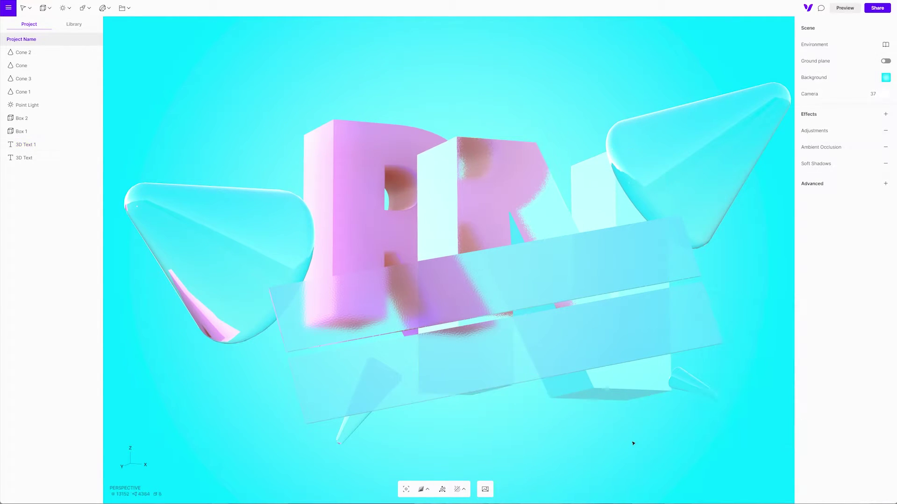
mouse_move(655, 460)
left_mouse_down()
mouse_move(495, 422)
mouse_move(594, 410)
mouse_move(643, 442)
mouse_move(615, 458)
mouse_move(600, 448)
left_mouse_up()
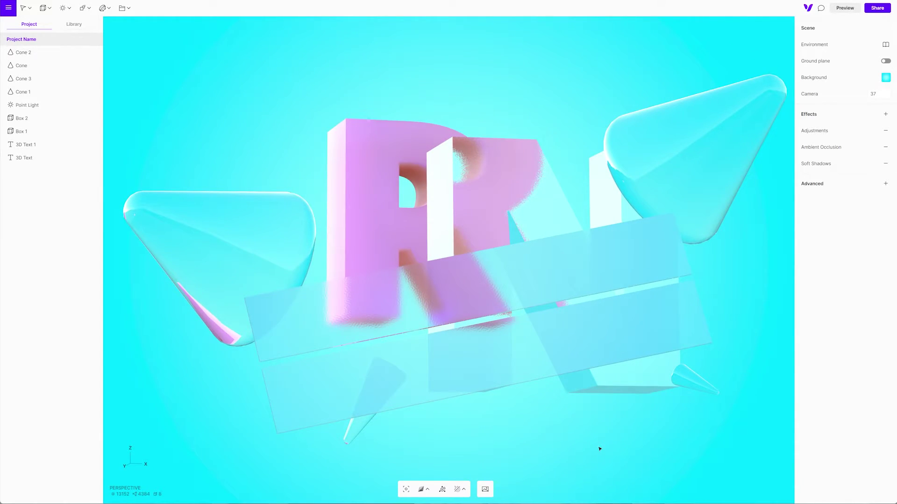
left_click(663, 391)
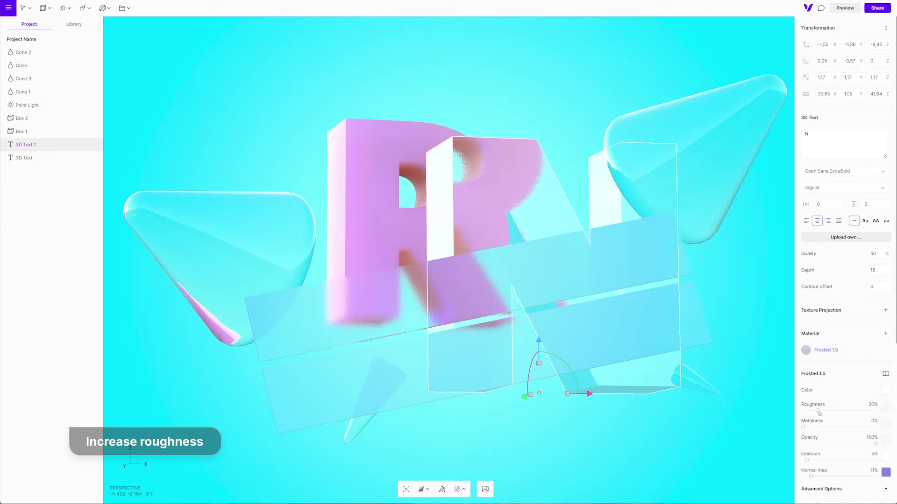
mouse_move(824, 411)
left_mouse_down()
mouse_move(873, 411)
mouse_move(835, 410)
left_mouse_up()
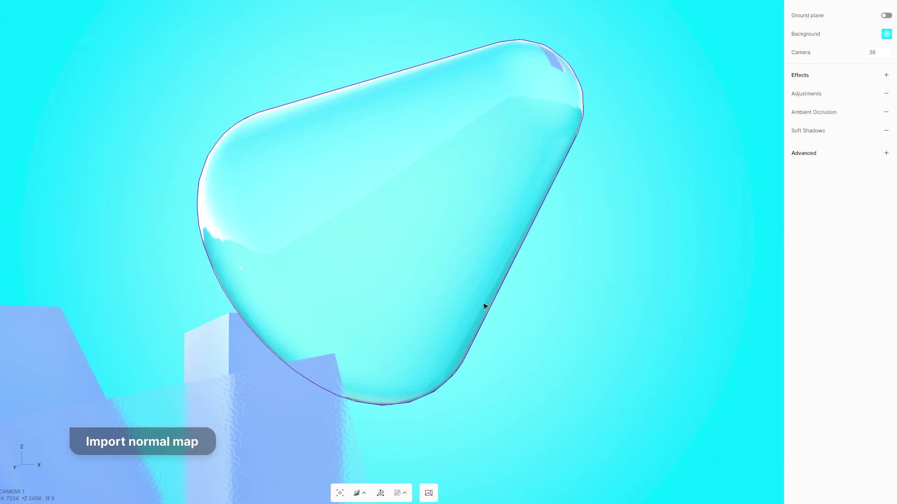
Step: Upload the Normal map image as the glass cone's normal-map texture
left_click(484, 305)
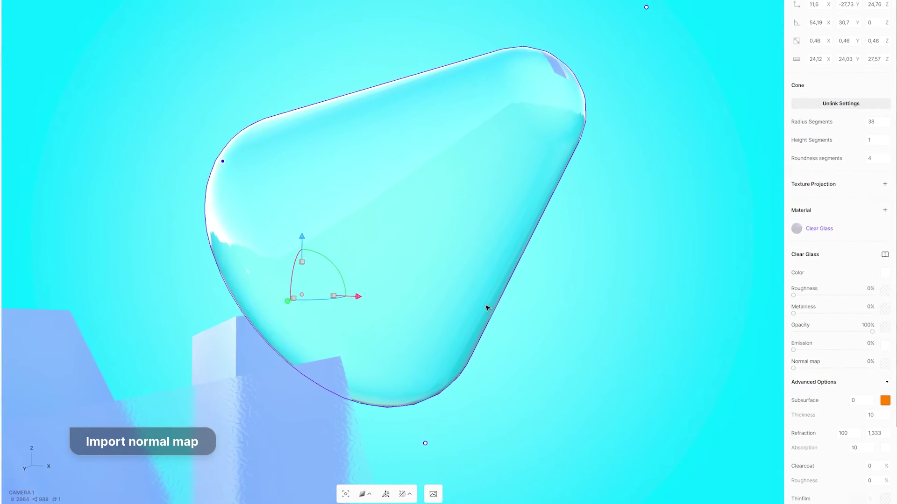
left_click(872, 374)
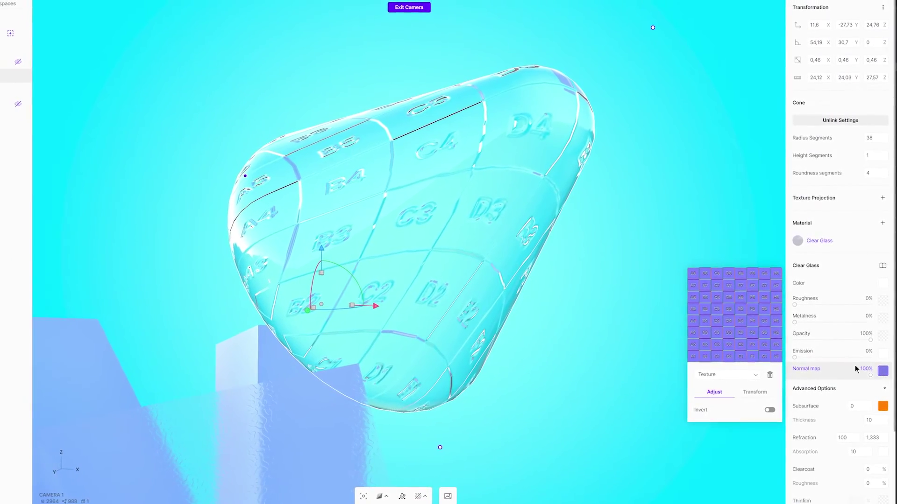
left_click(749, 322)
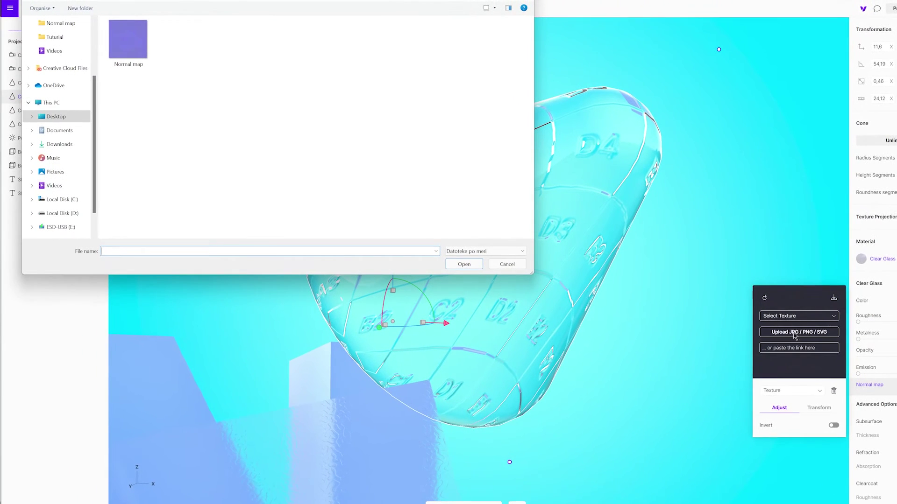
left_click(144, 50)
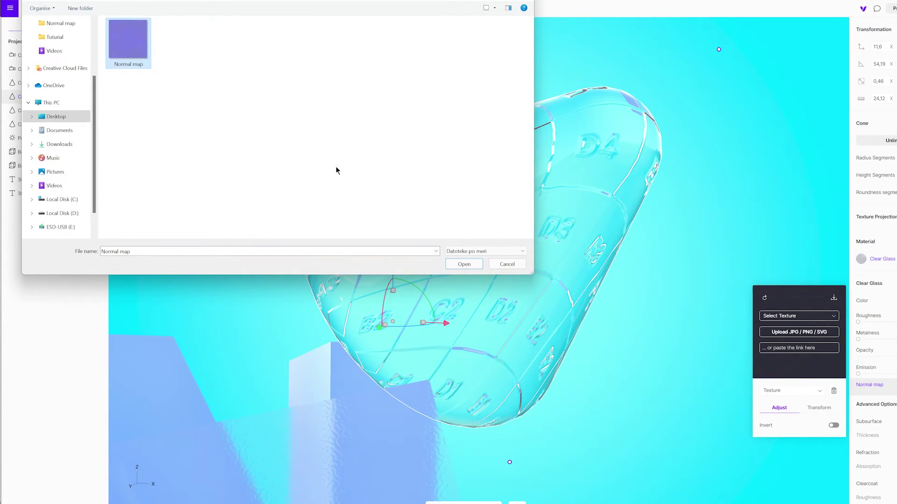
left_click(460, 265)
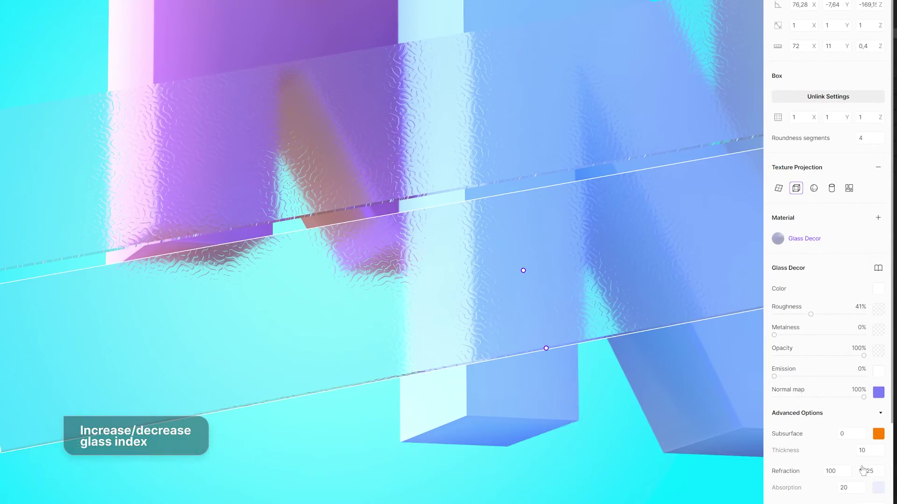
Step: Adjust the Glass Decor slab's refraction index by dragging its value field
left_click_drag(880, 476, 889, 396)
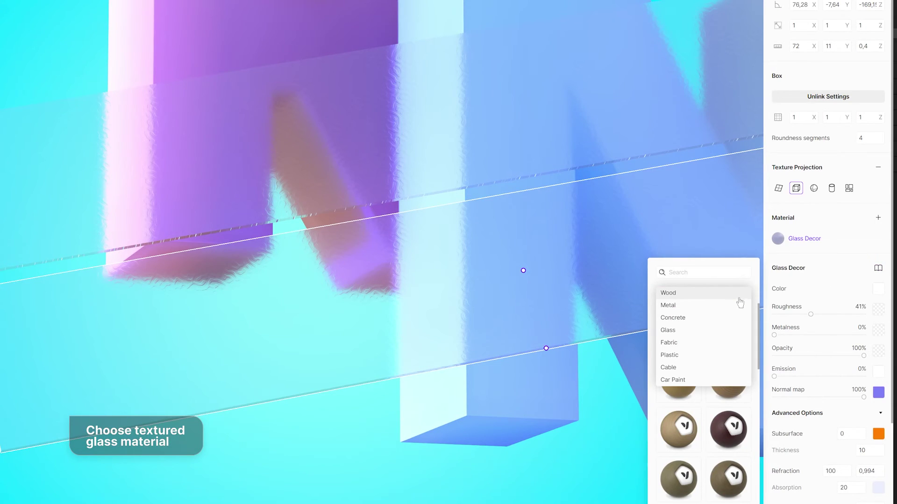
Step: Show the Glass materials in the library for the slab, then close the library
left_click(732, 333)
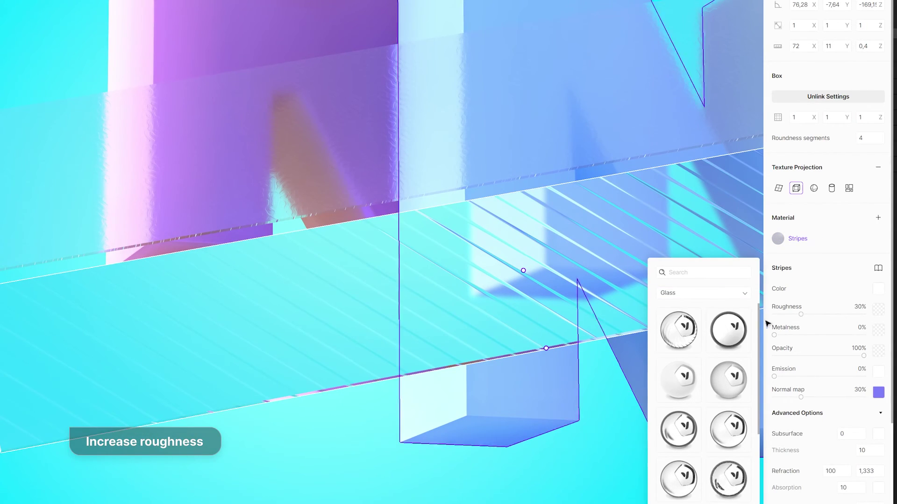
left_click(801, 315)
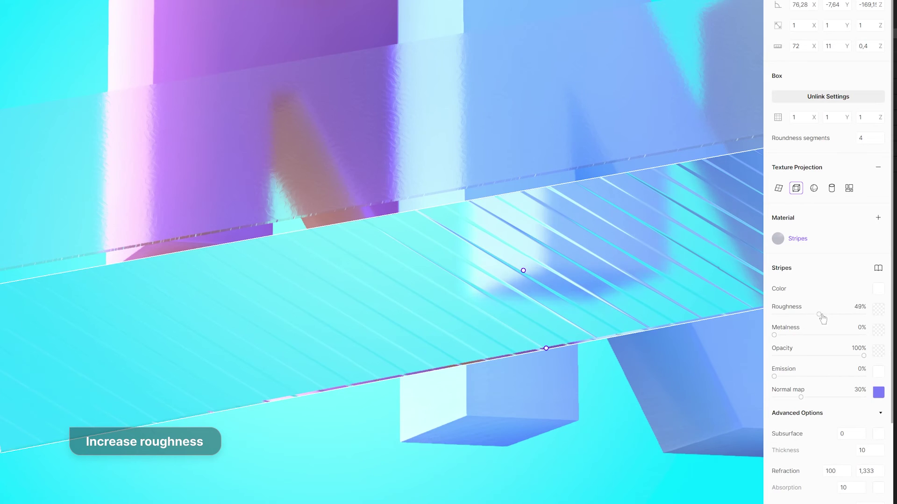